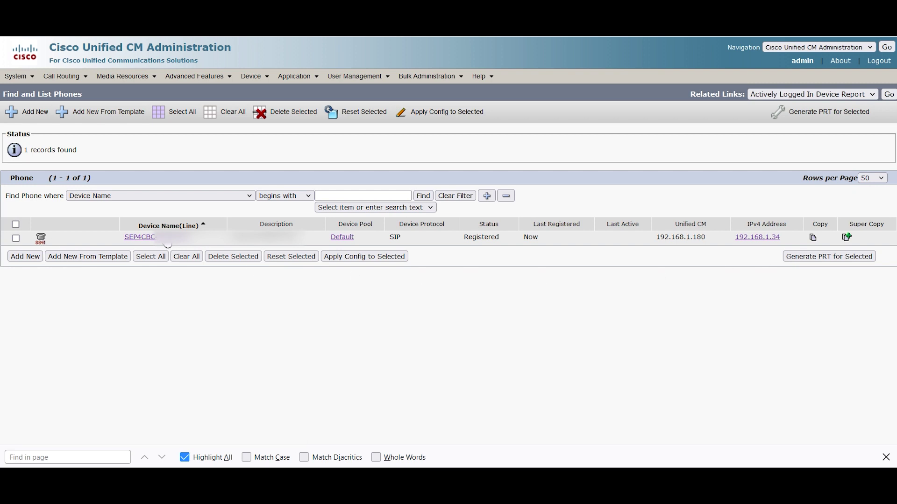
# Step: Open the 8841 phone's configuration and enter the Secure Shell user and password
pyautogui.click(161, 237)
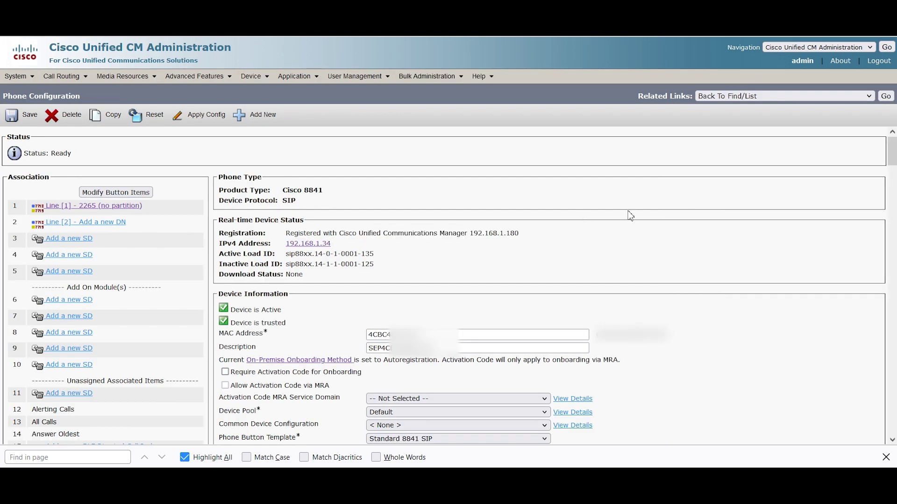
pyautogui.write('user')
pyautogui.click(162, 458)
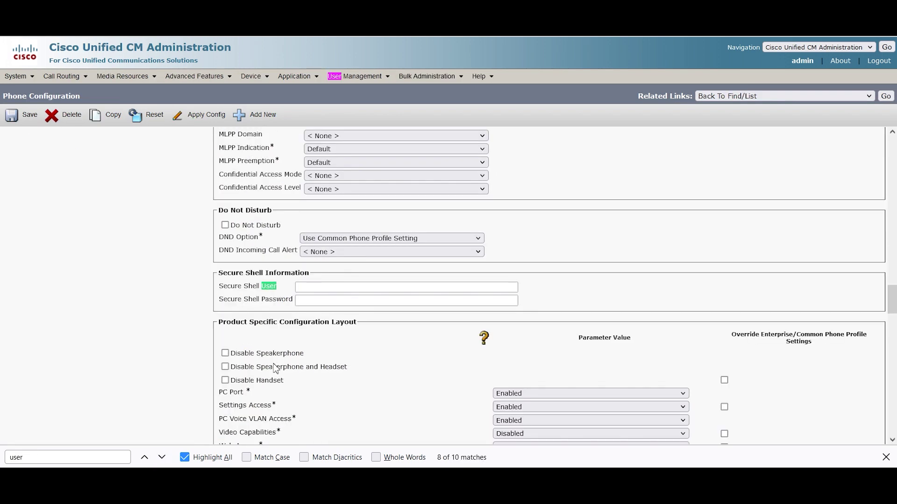
pyautogui.click(327, 289)
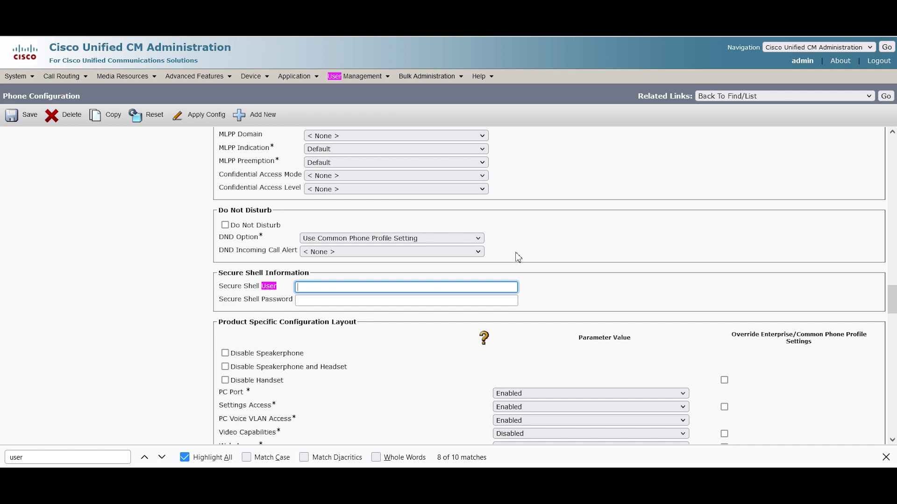
pyautogui.write('cisco')
pyautogui.press('Tab')
pyautogui.write('1234')
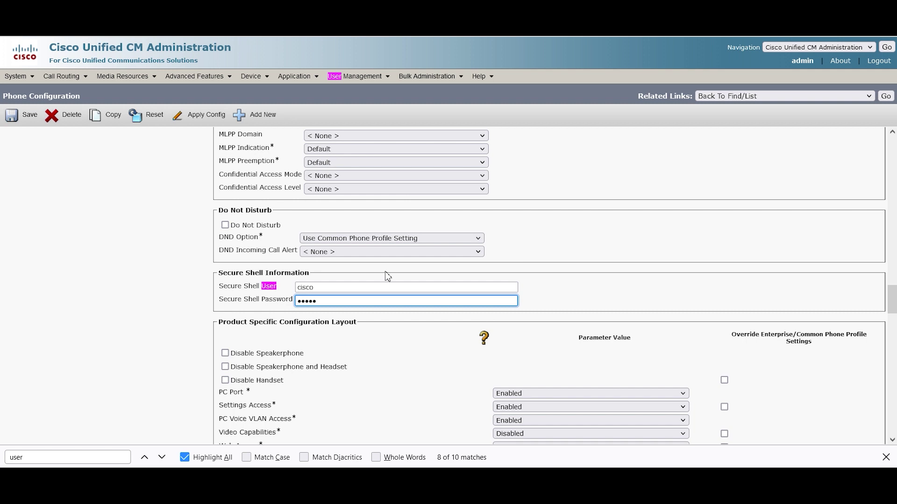
# Step: Find SSH Access on the page and set it to Enabled
pyautogui.hotkey('ctrl', 'f')
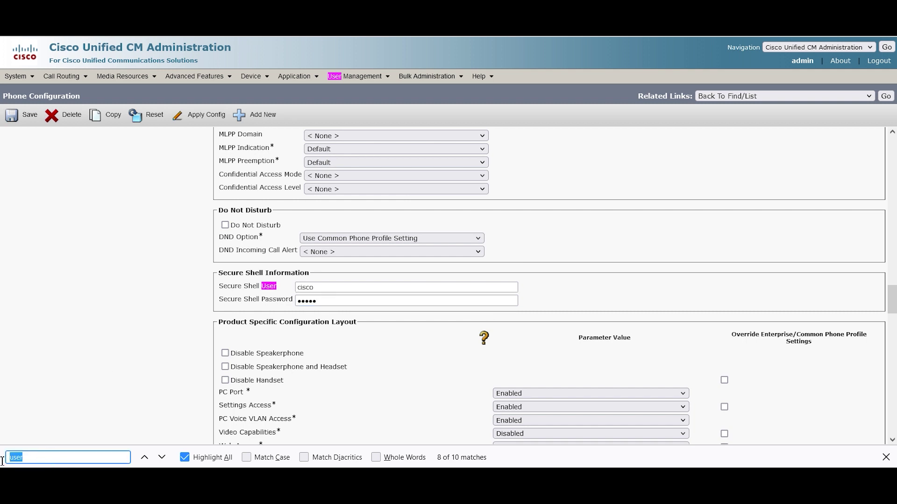
pyautogui.write('ssh')
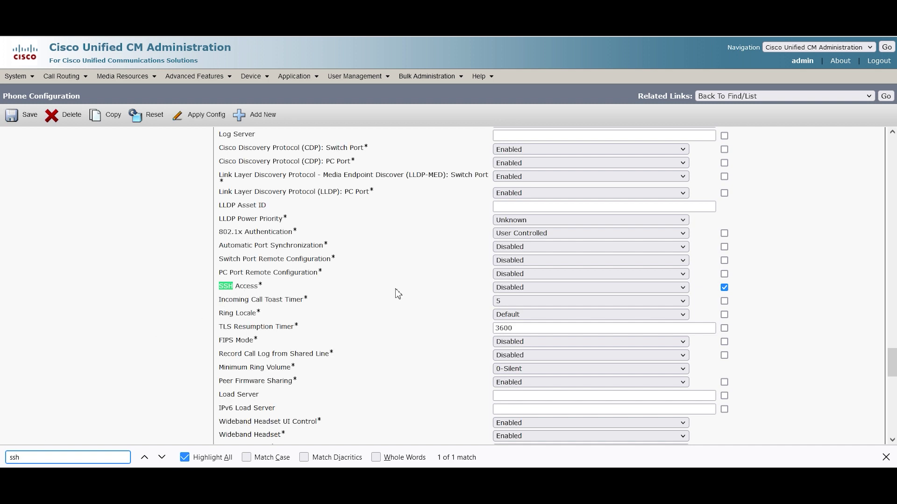
pyautogui.click(517, 289)
pyautogui.click(533, 315)
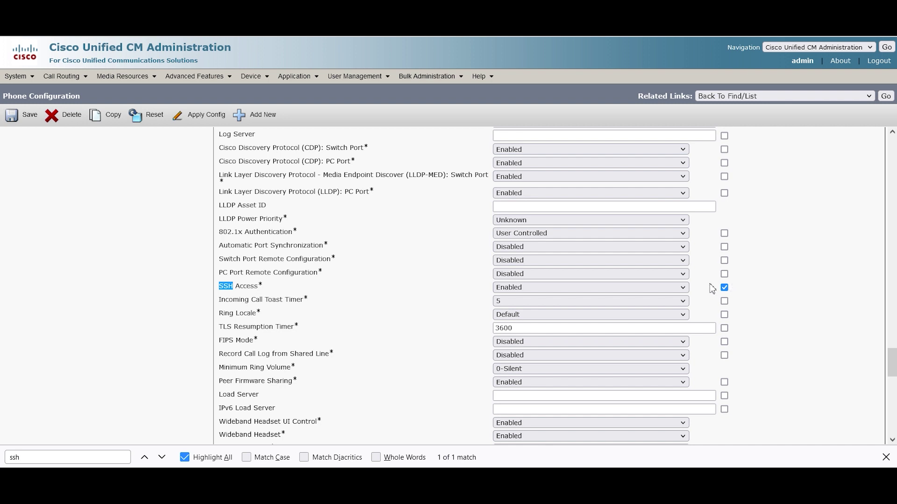
# Step: Apply the configuration to the phone and save it, dismissing the follow-up notices
pyautogui.click(206, 117)
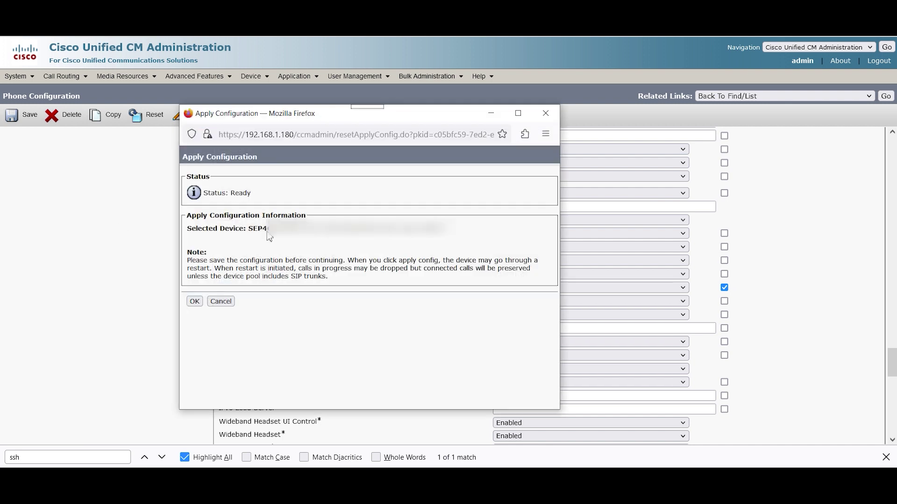
pyautogui.click(194, 301)
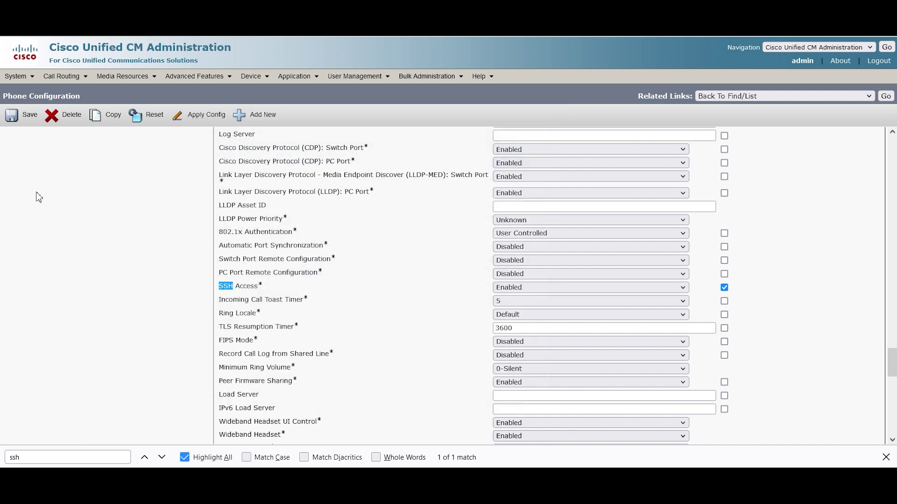
pyautogui.click(11, 122)
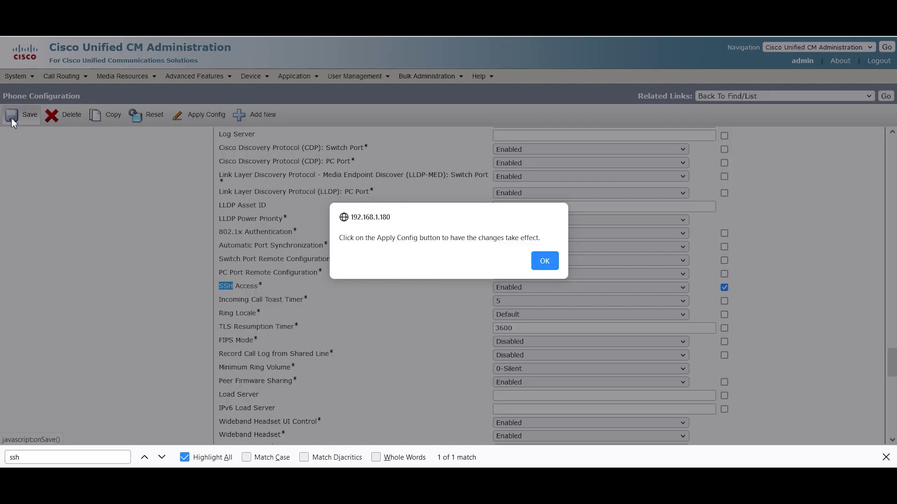
pyautogui.click(542, 262)
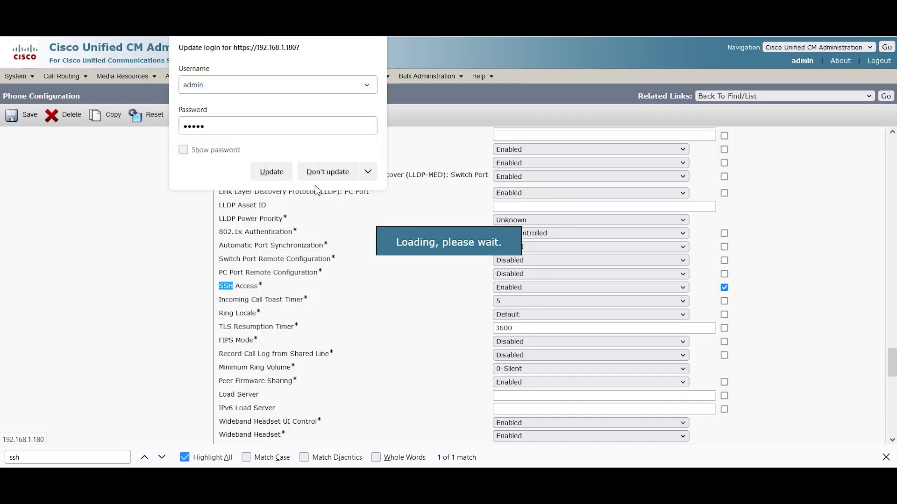
pyautogui.click(328, 172)
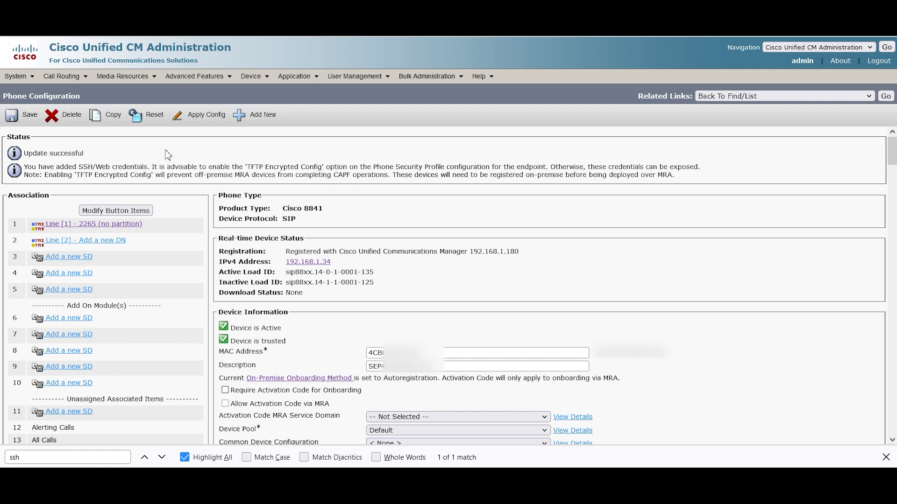
# Step: Reset the phone so the new SSH settings load
pyautogui.click(147, 117)
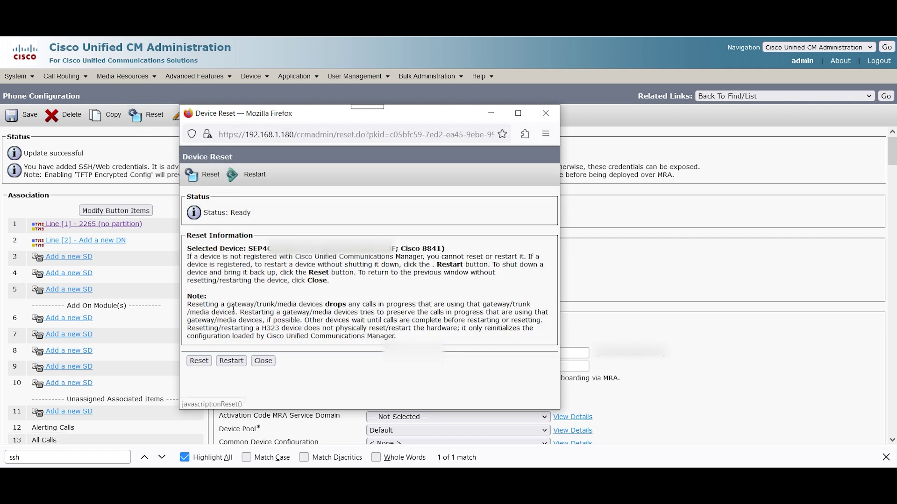
pyautogui.click(198, 362)
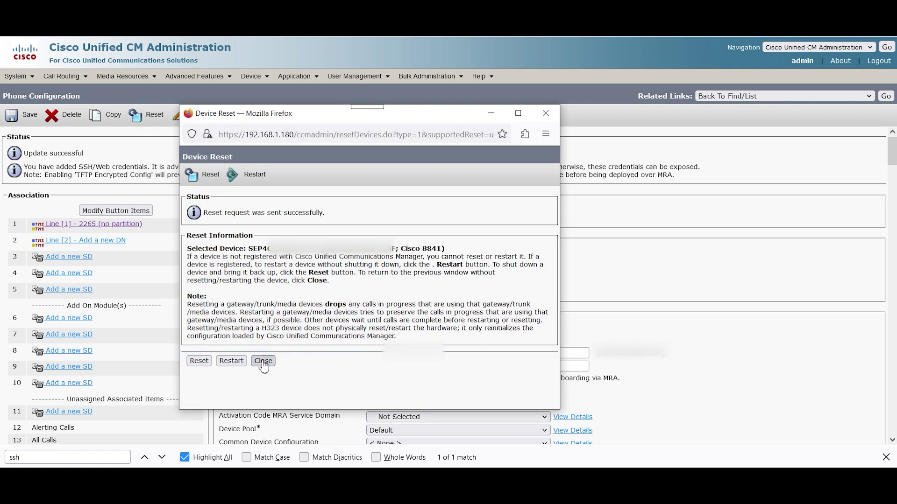
pyautogui.click(263, 361)
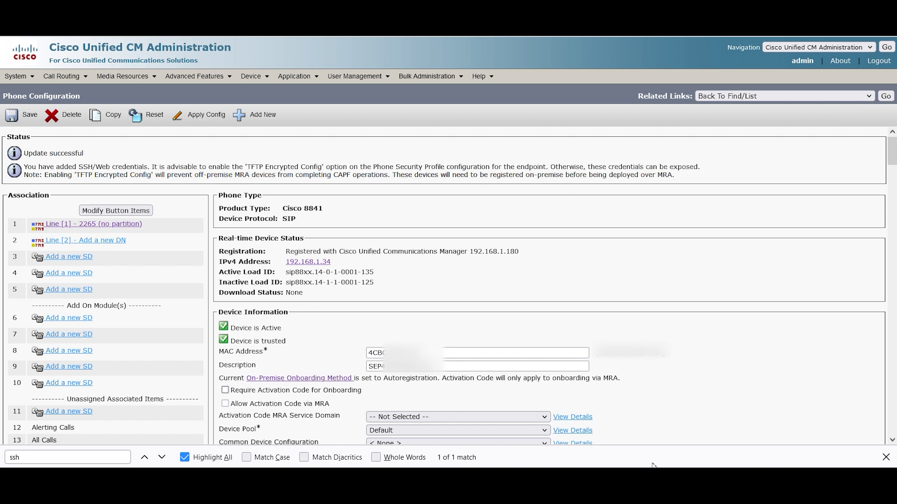
# Step: Bring the PuTTY window forward and move it toward the right
pyautogui.click(747, 422)
pyautogui.rightClick(540, 162)
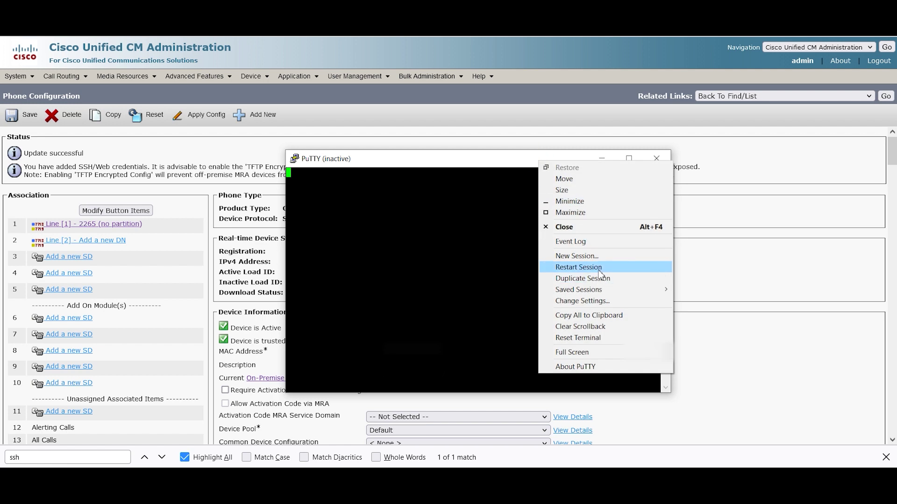
pyautogui.click(467, 159)
pyautogui.moveTo(464, 161); pyautogui.dragTo(645, 183)
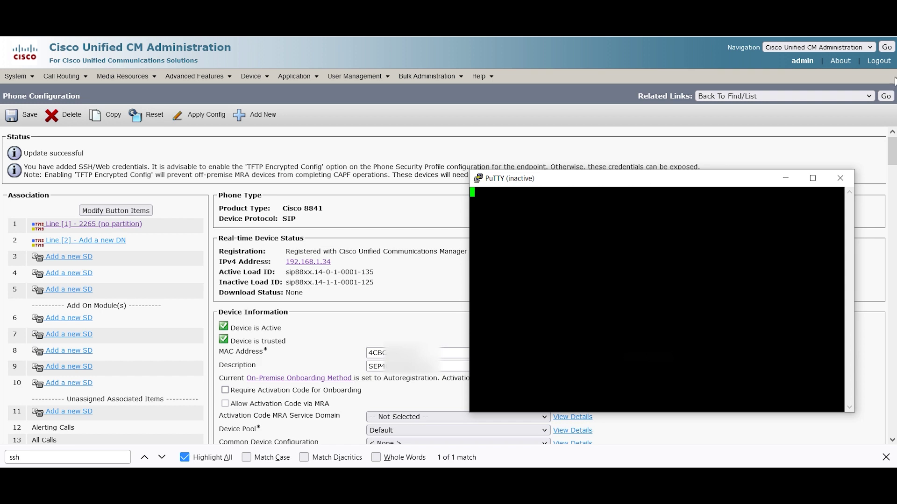
# Step: Return to the phone list, reopen the 8841's configuration, then open PuTTY's window menu
pyautogui.click(885, 96)
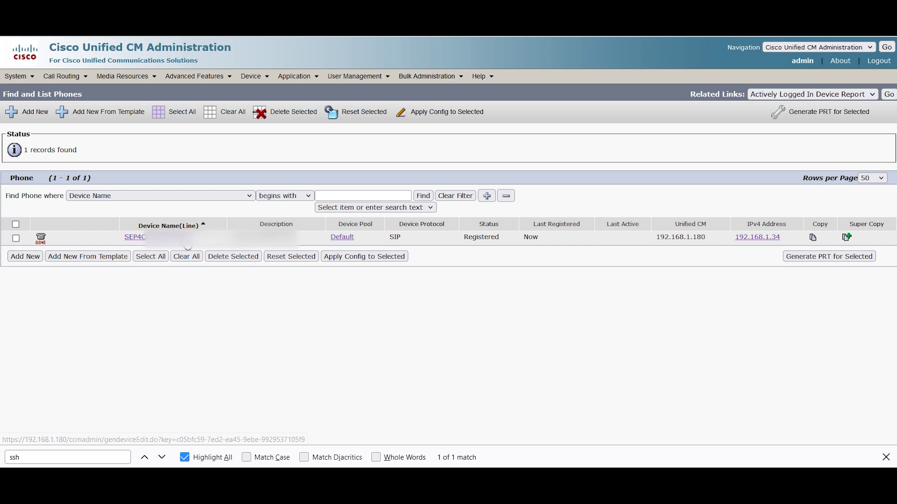
pyautogui.click(184, 237)
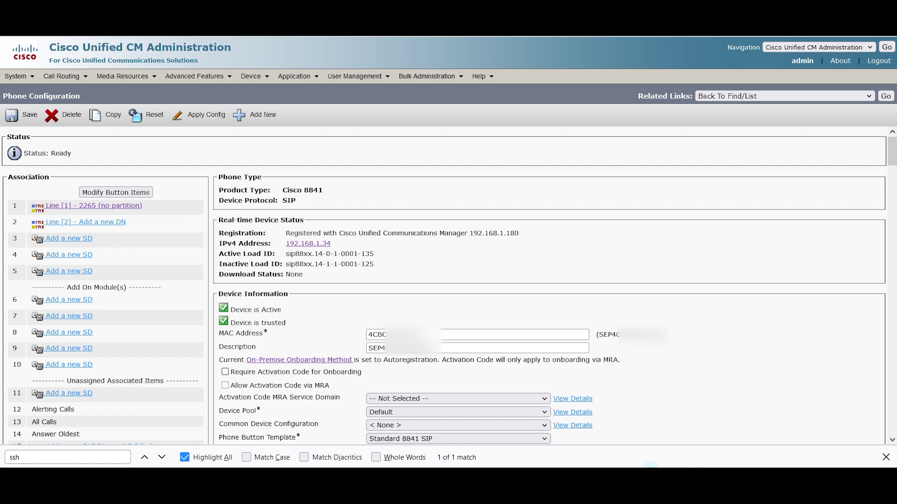
pyautogui.click(736, 435)
pyautogui.rightClick(618, 179)
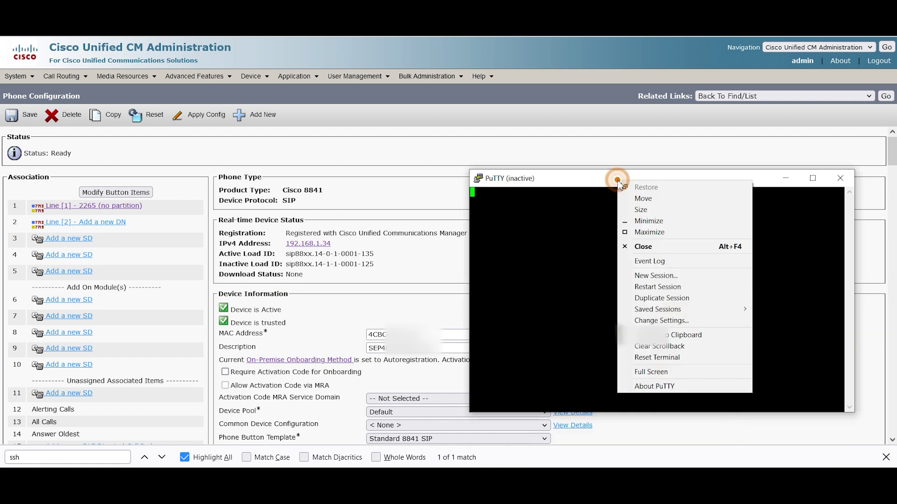
# Step: Restart the PuTTY session, log in with the SSH credentials, then the debug account to reach DEBUG>
pyautogui.click(651, 288)
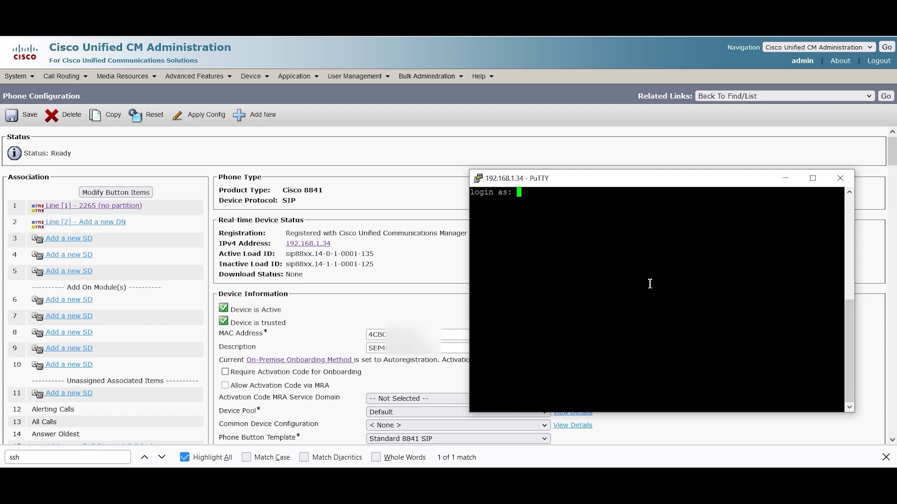
pyautogui.write('cisco')
pyautogui.press('Return')
pyautogui.press('Return')
pyautogui.write('debug')
pyautogui.press('Return')
pyautogui.press('Return')
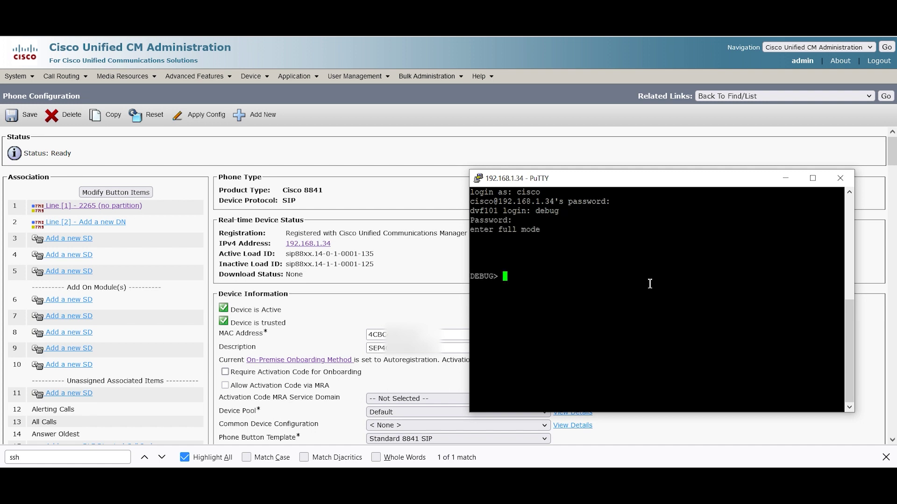
pyautogui.write('debug all')
pyautogui.press('BackSpace')
pyautogui.press('BackSpace')
pyautogui.press('BackSpace')
pyautogui.press('Return')
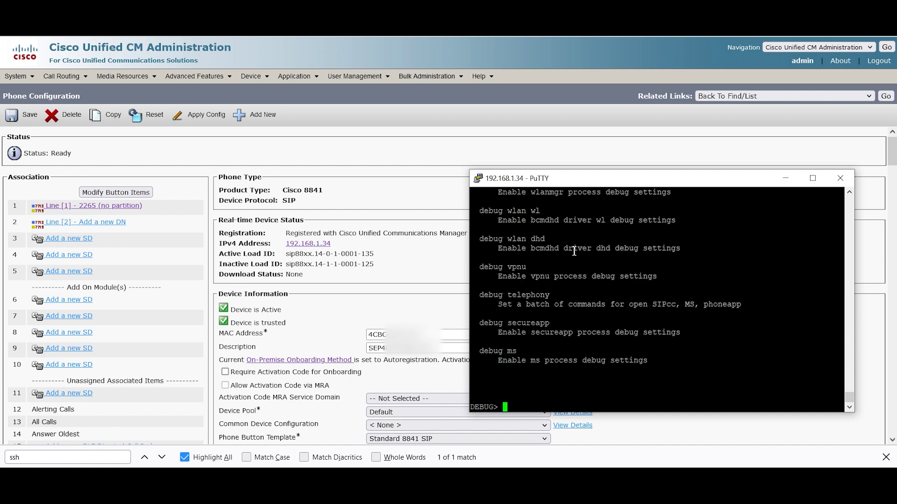
pyautogui.scroll(10, 574, 251)
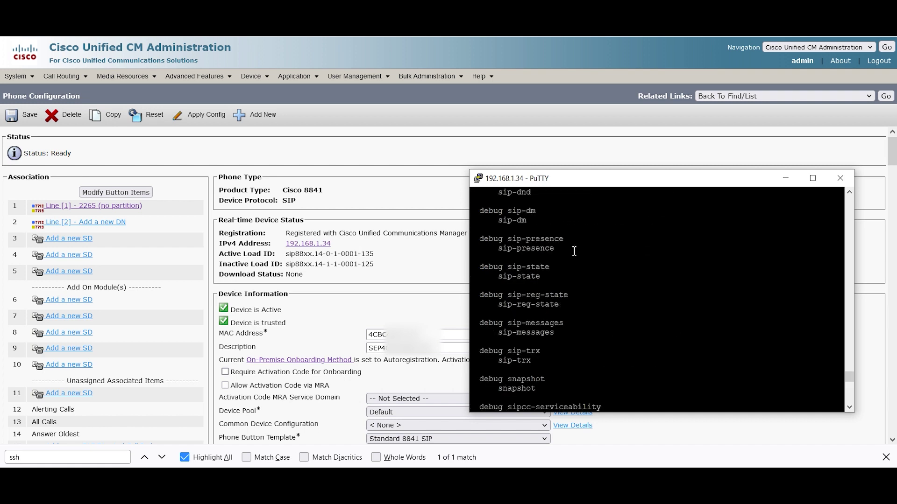
pyautogui.scroll(15, 574, 251)
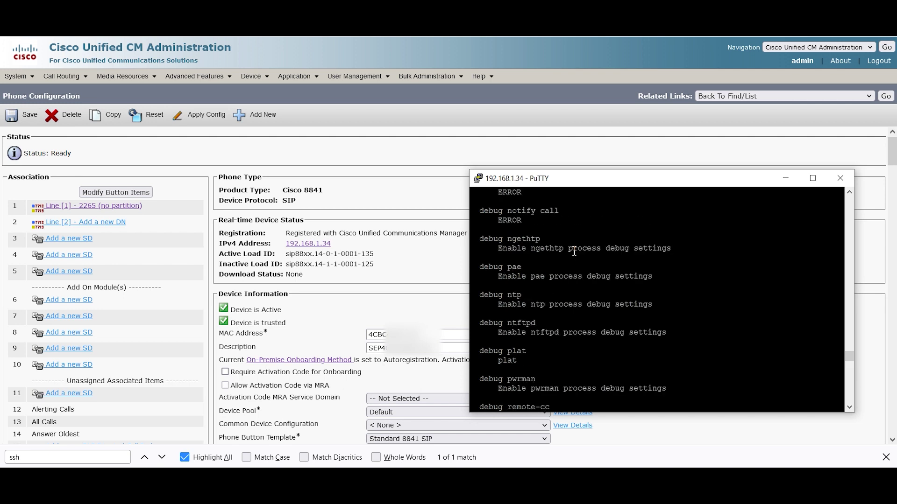
pyautogui.scroll(15, 574, 251)
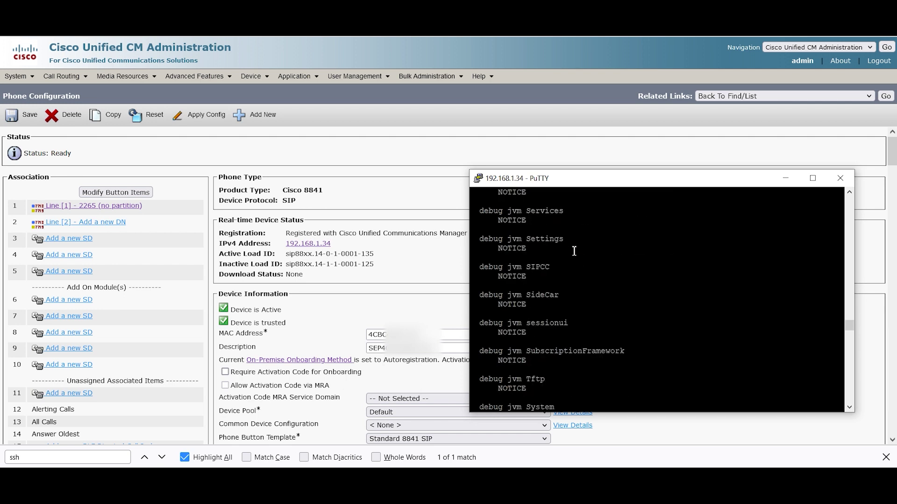
pyautogui.scroll(10, 574, 251)
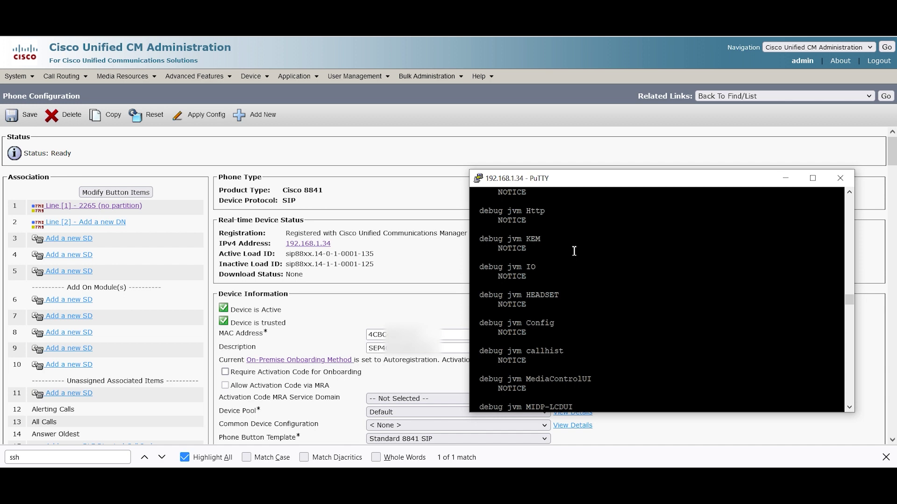
pyautogui.scroll(20, 574, 251)
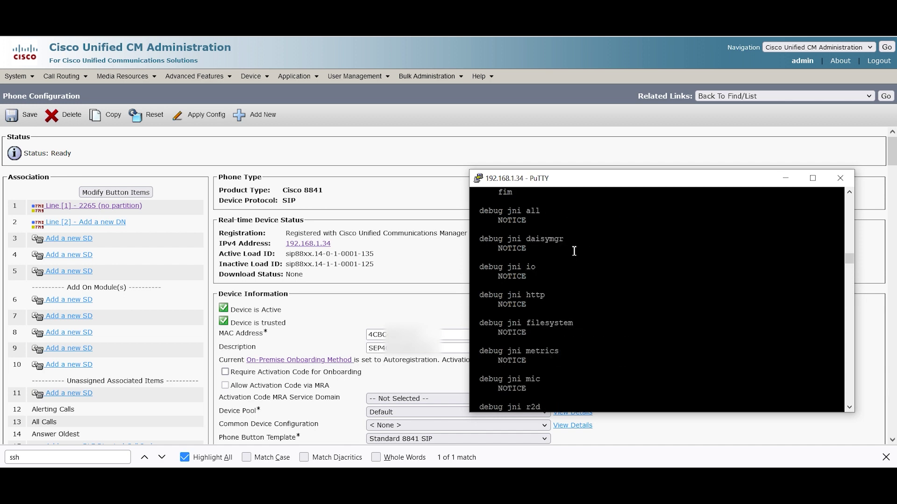
pyautogui.scroll(20, 574, 252)
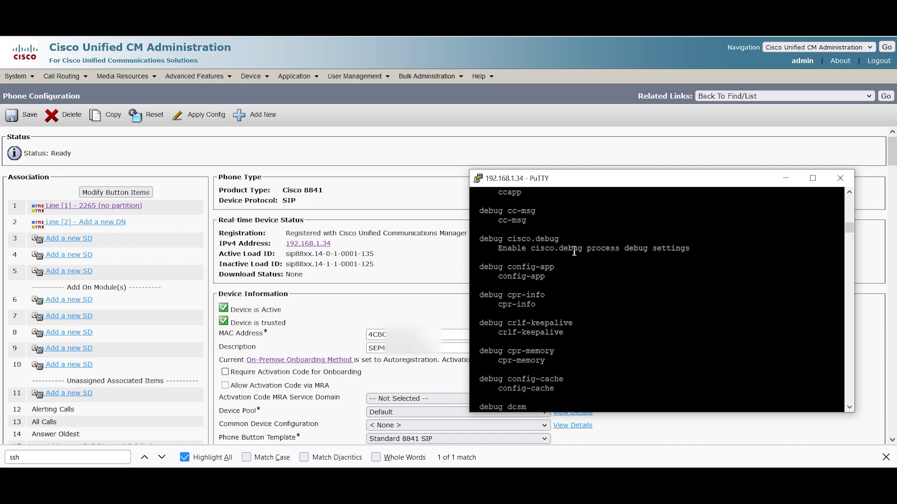
pyautogui.scroll(15, 574, 251)
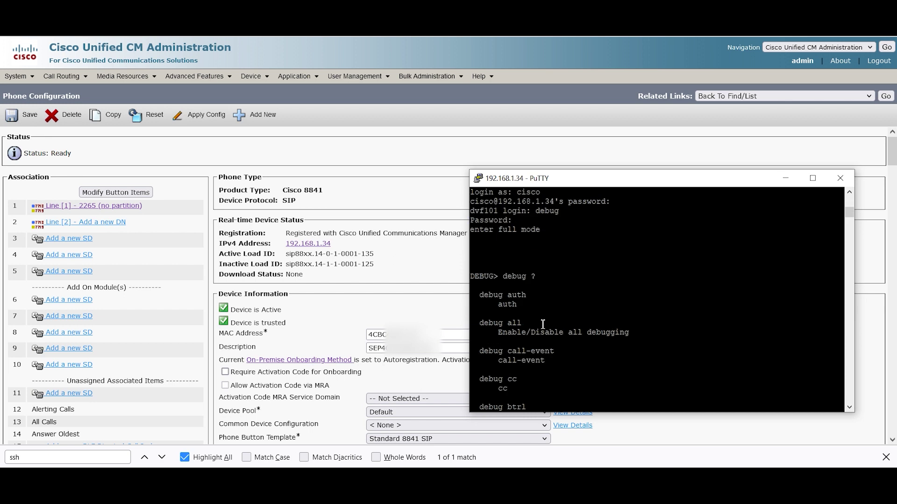
pyautogui.scroll(-4, 543, 323)
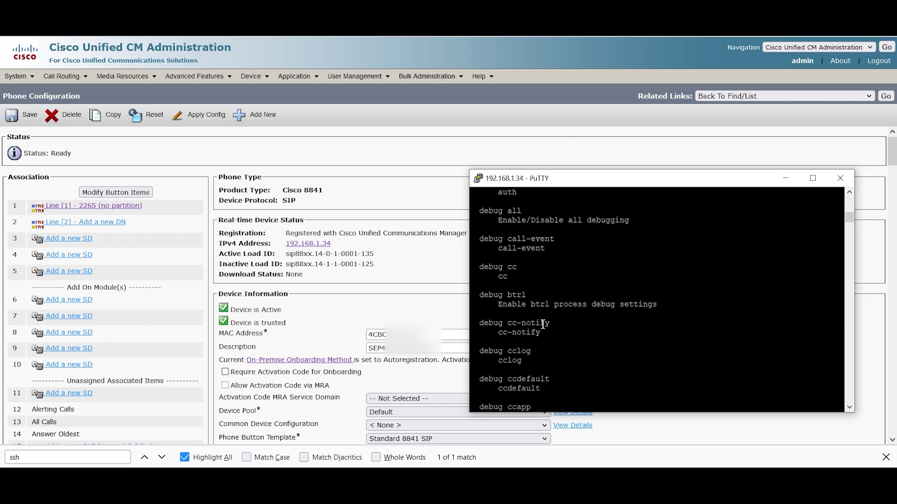
pyautogui.scroll(-20, 543, 323)
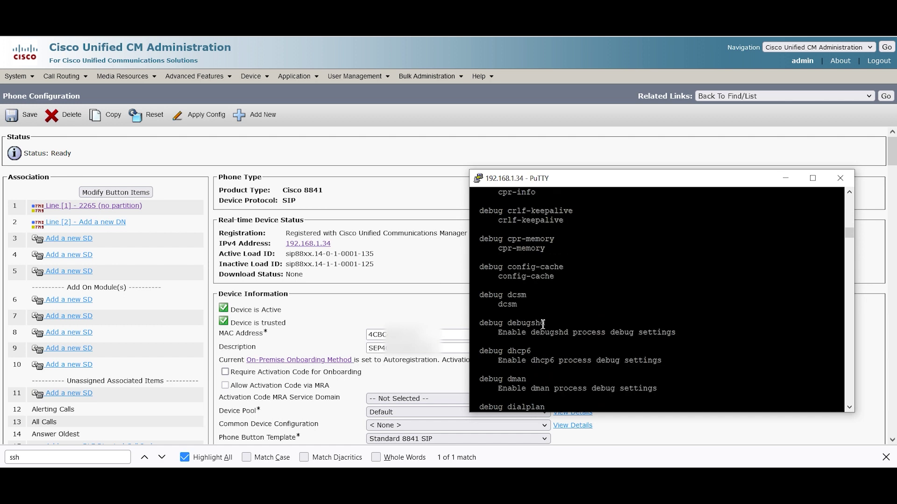
pyautogui.scroll(-20, 543, 324)
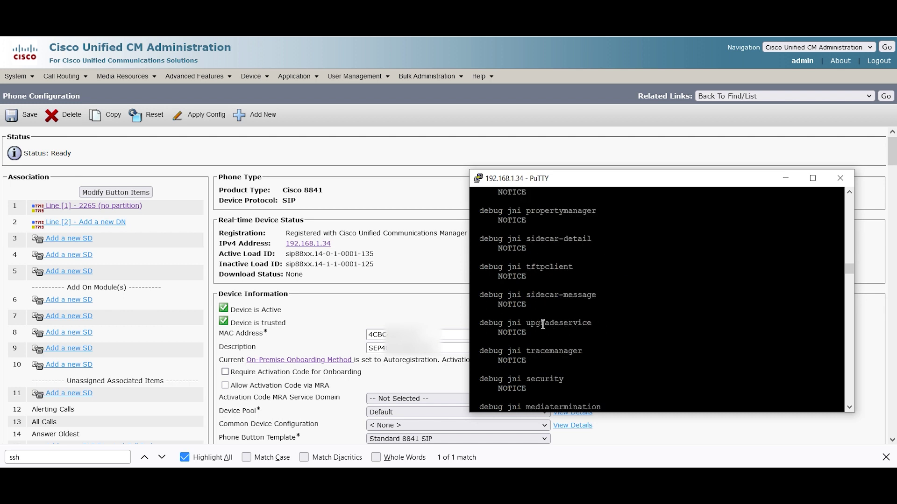
pyautogui.scroll(-20, 543, 323)
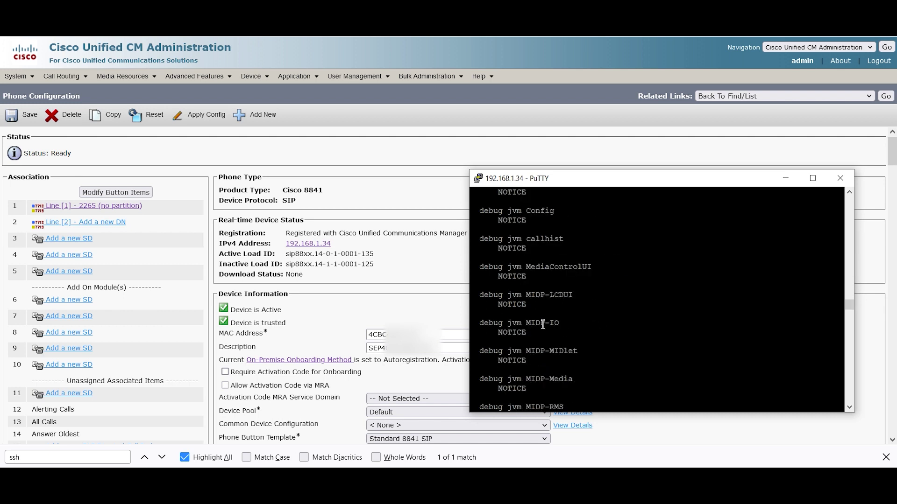
pyautogui.scroll(-20, 543, 324)
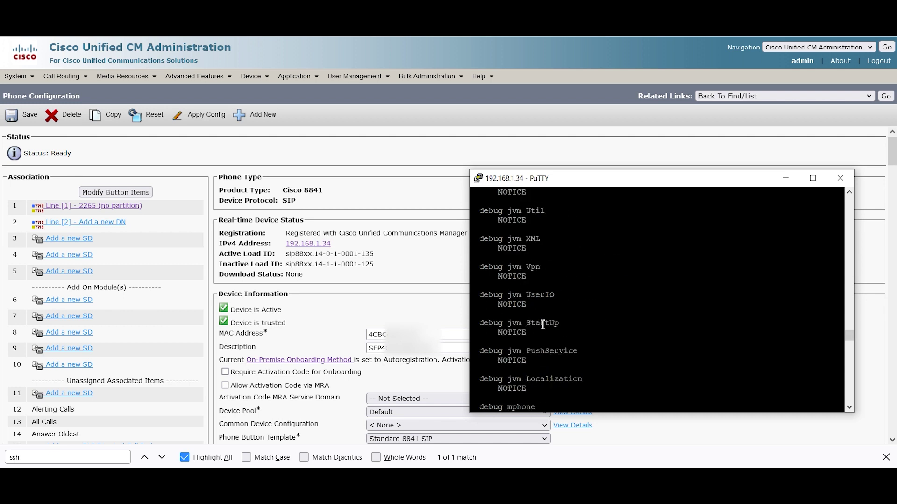
pyautogui.scroll(-20, 543, 323)
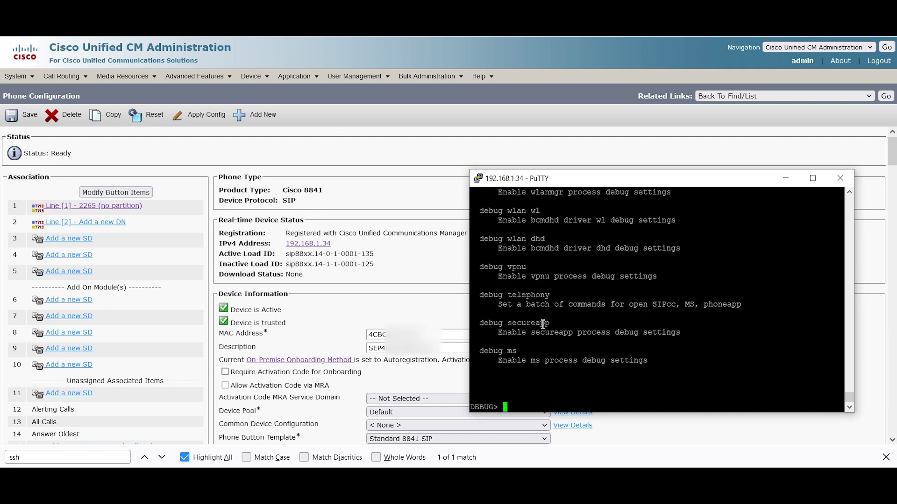
# Step: On the phone's web page at 192.168.1.34, generate a new problem report and download the PRT bundle
pyautogui.press('Up')
pyautogui.hotkey('alt', 'Tab')
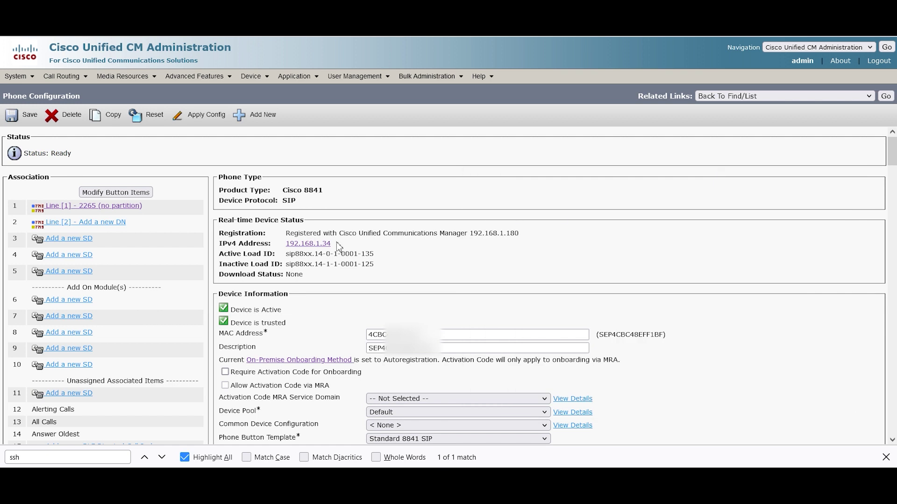
pyautogui.click(324, 245)
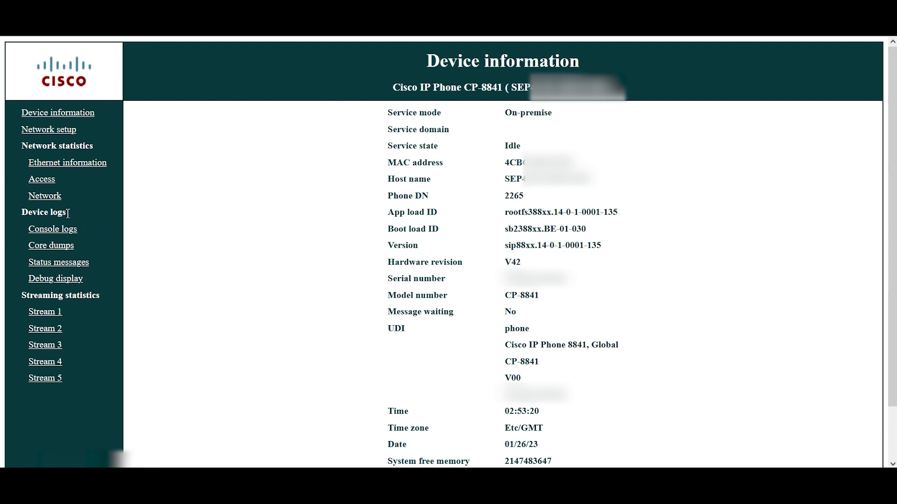
pyautogui.click(64, 229)
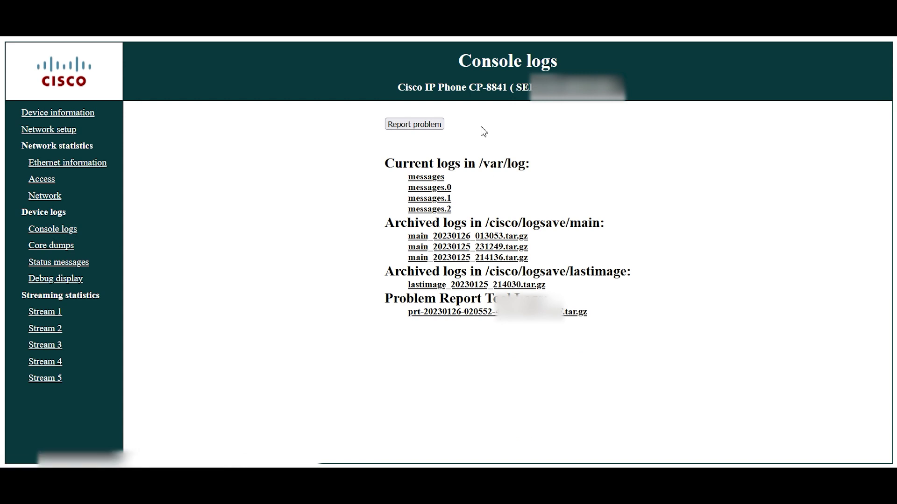
pyautogui.click(410, 126)
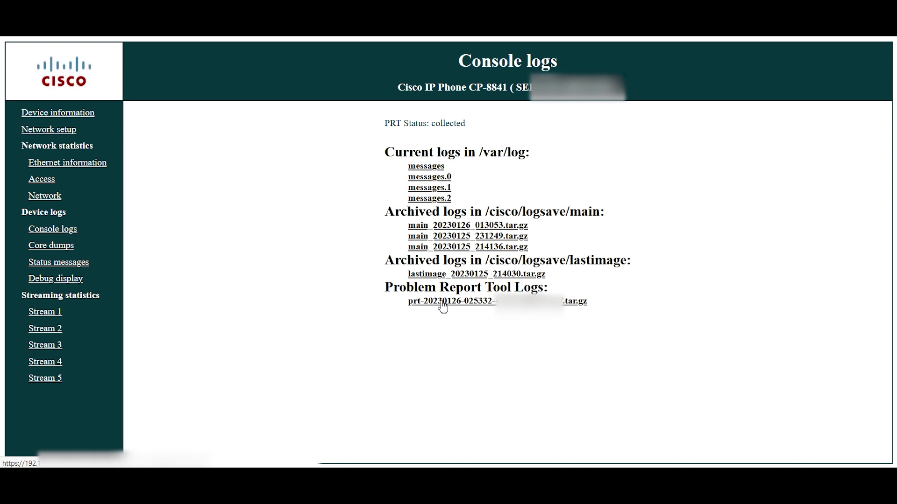
pyautogui.click(442, 306)
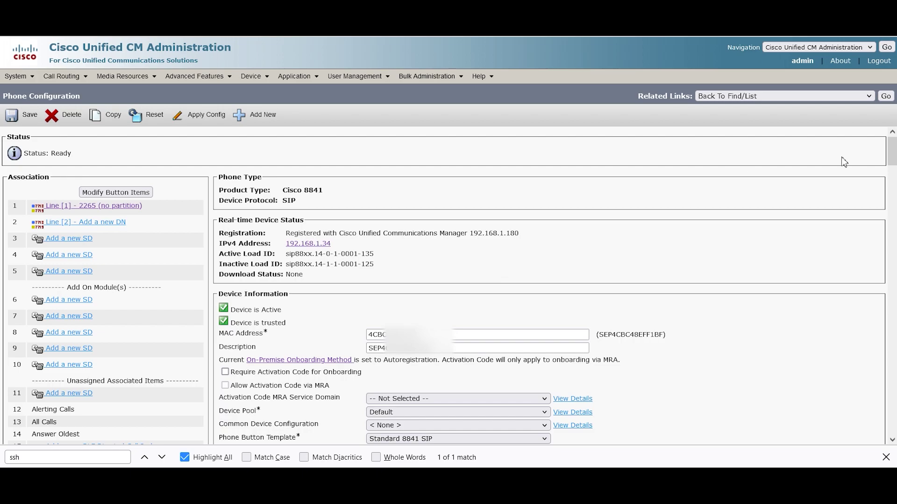
# Step: From the phone list, generate a PRT for the 8841 and open its web page at 192.168.1.34
pyautogui.click(885, 96)
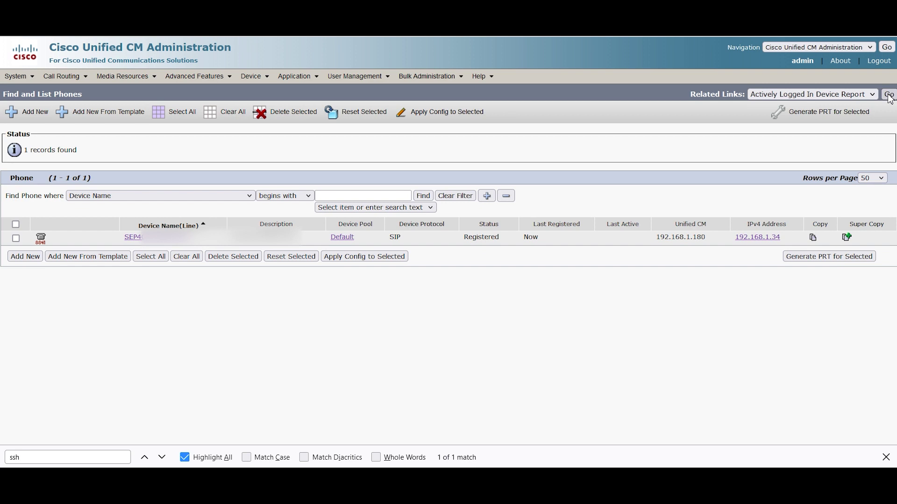
pyautogui.click(251, 76)
pyautogui.click(280, 135)
pyautogui.click(16, 239)
pyautogui.click(815, 259)
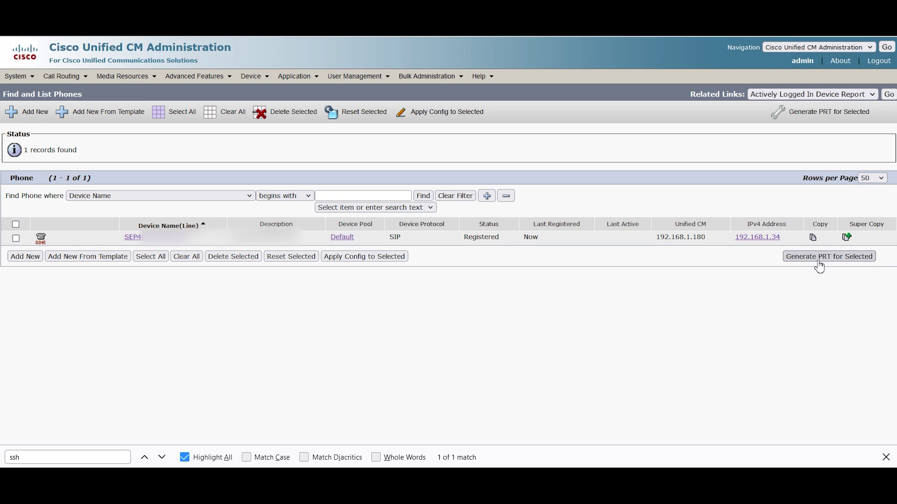
pyautogui.click(756, 238)
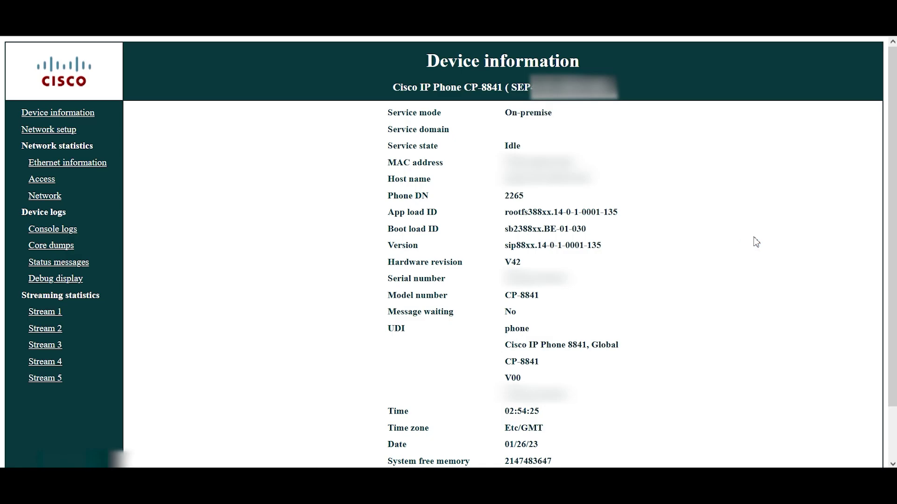
pyautogui.click(53, 231)
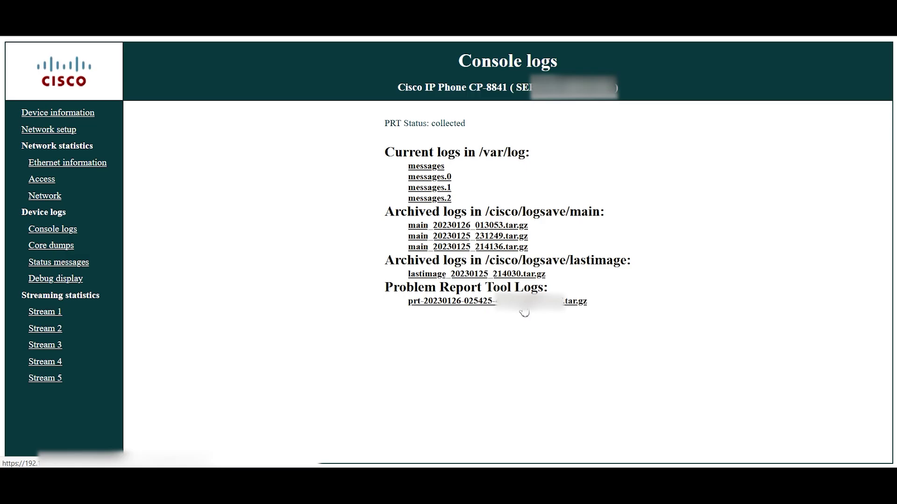
pyautogui.click(523, 301)
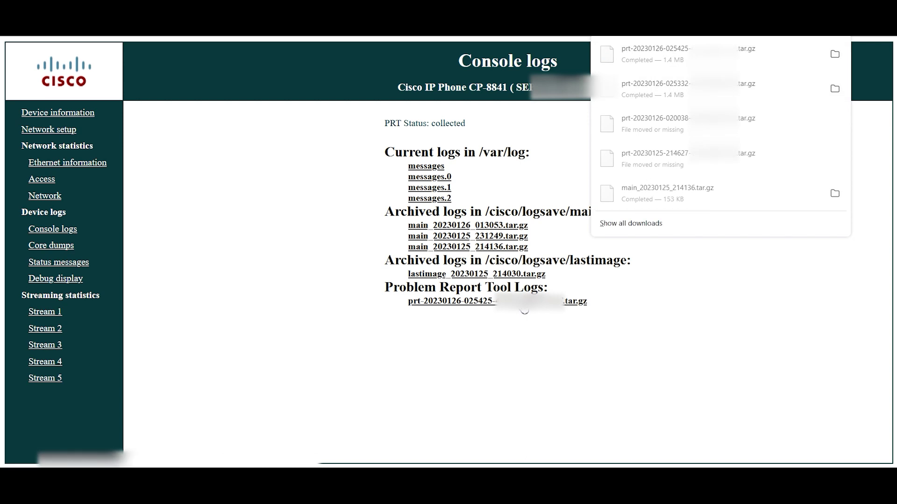